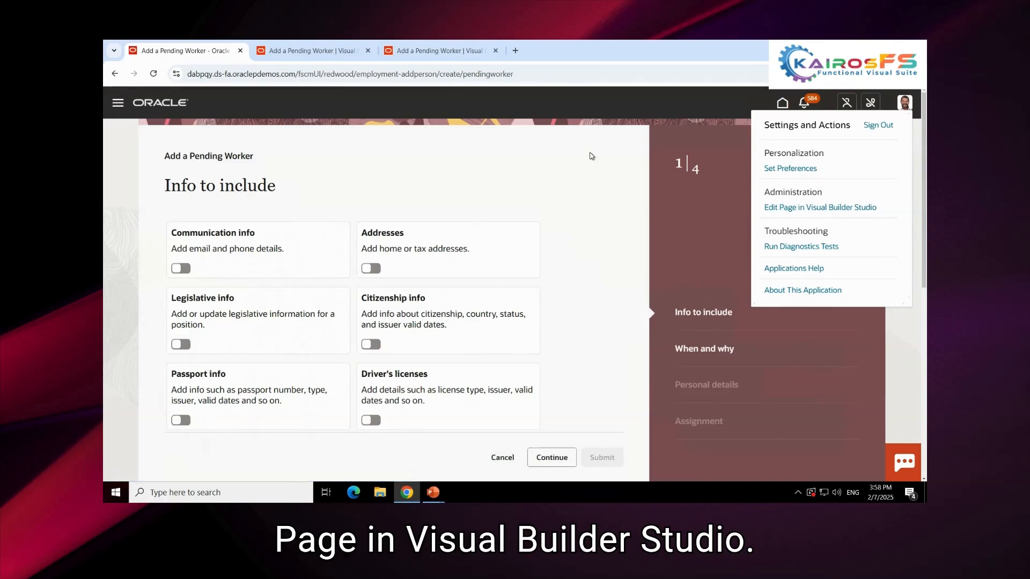
# Step: Open the Fields and Regions editor for the Add a Pending Worker page and look at the Create Business Rule form without creating a rule
pyautogui.click(545, 142)
pyautogui.click(304, 52)
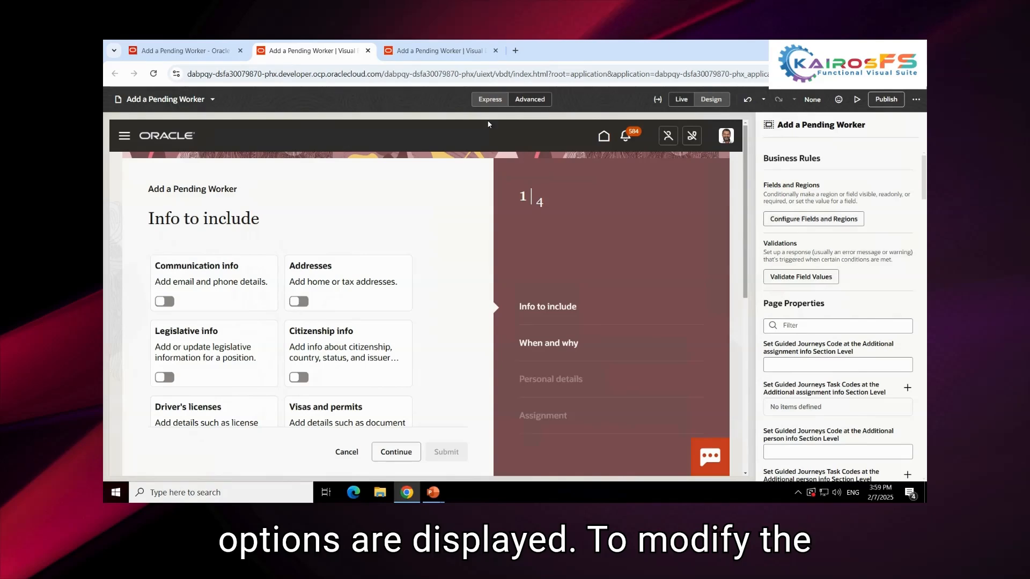
pyautogui.click(806, 225)
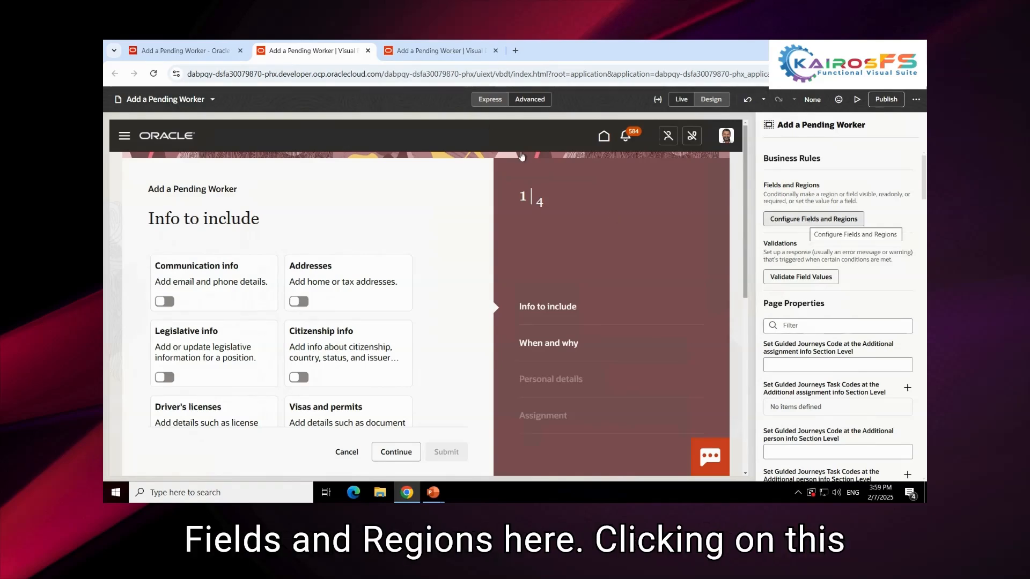
pyautogui.click(444, 52)
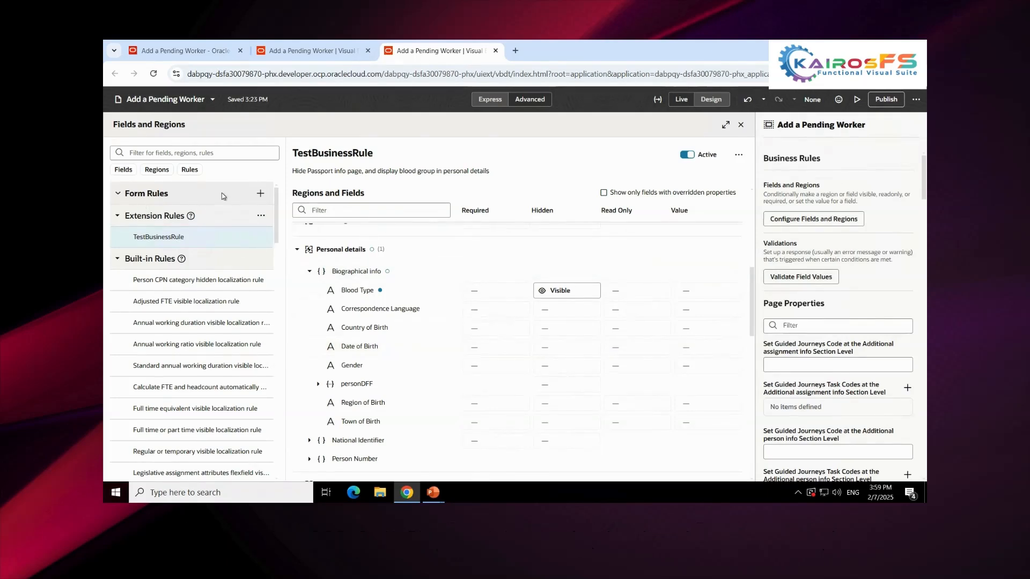
pyautogui.click(257, 193)
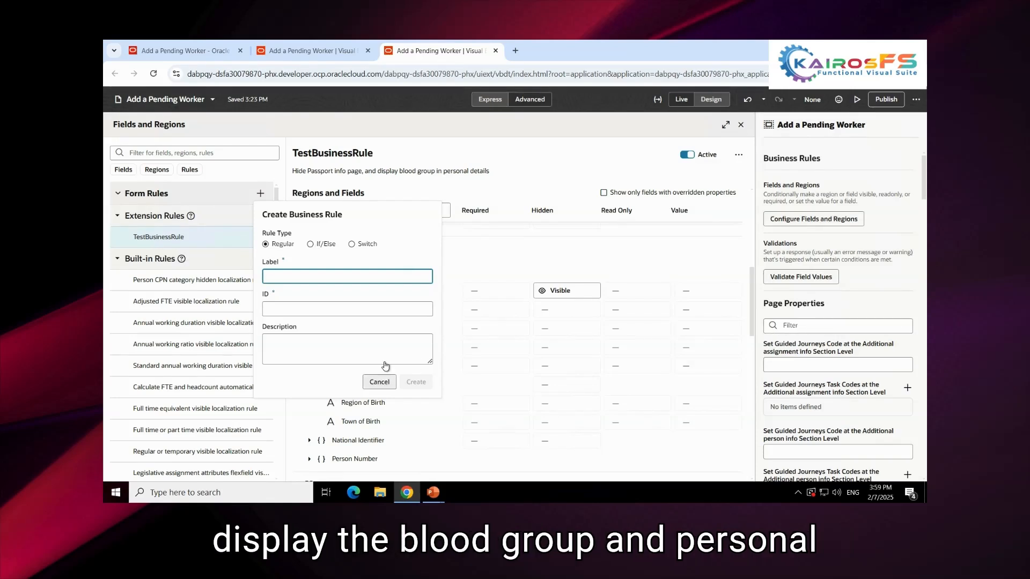
pyautogui.click(379, 382)
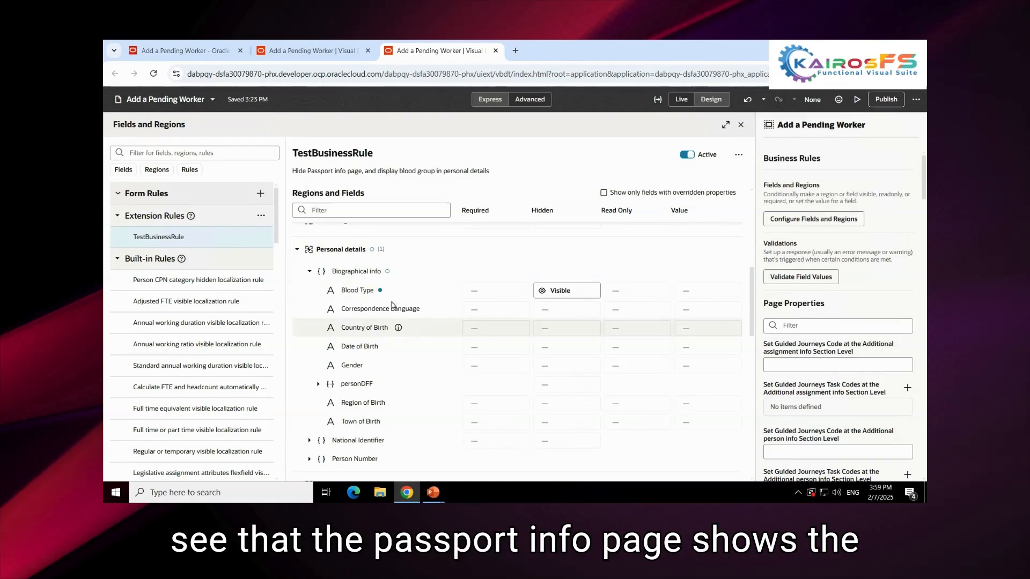
# Step: Examine the Passport info region in TestBusinessRule, including its rule details and the available Required and Hidden override options
pyautogui.click(296, 249)
pyautogui.scroll(1, 389, 289)
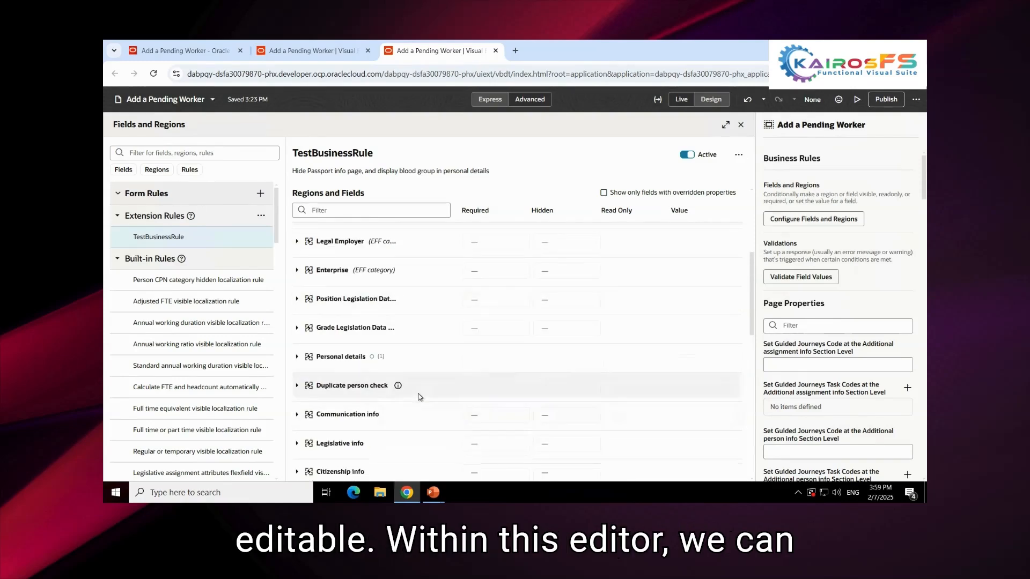
pyautogui.scroll(-2, 424, 399)
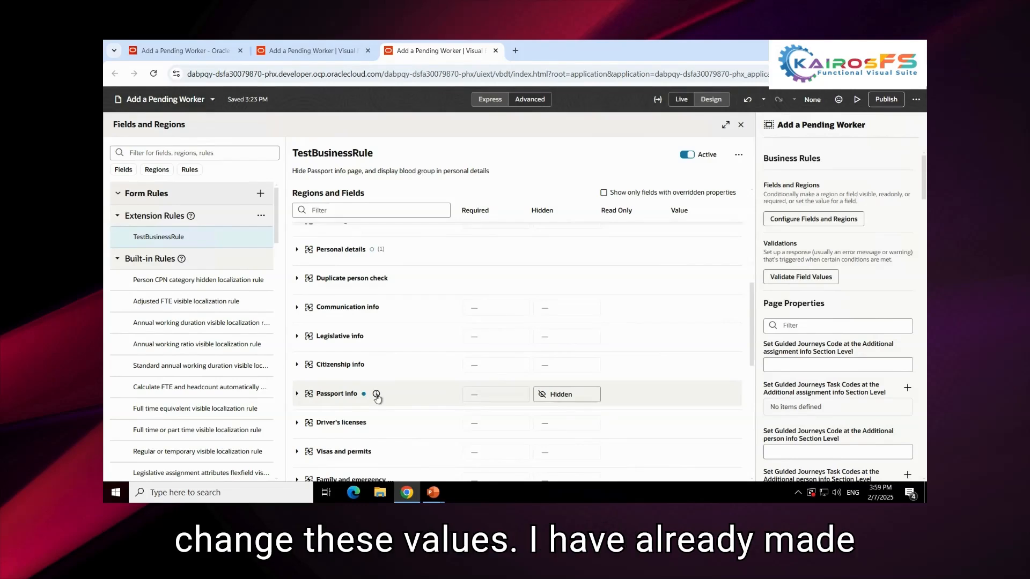
pyautogui.moveTo(377, 394)
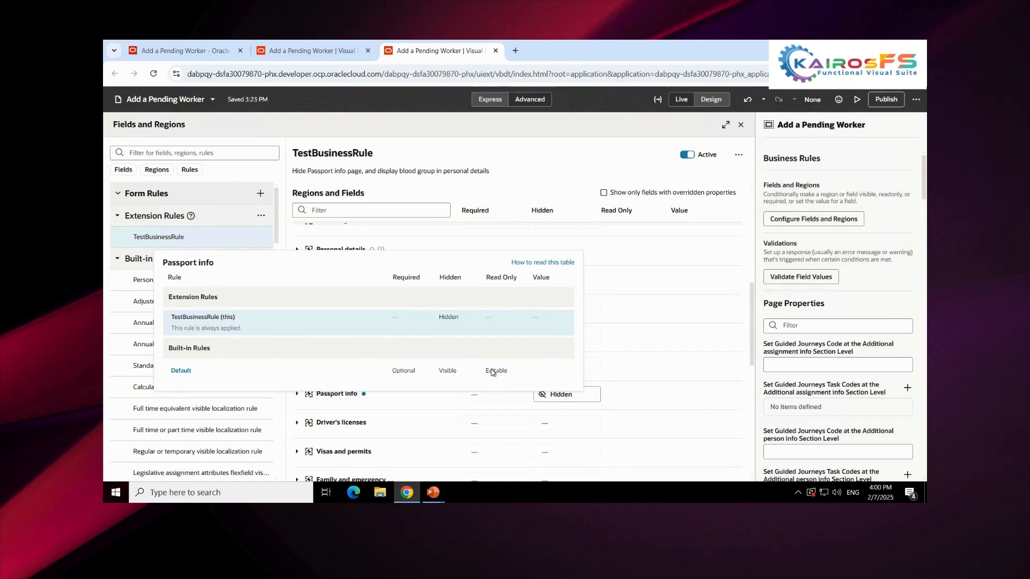
pyautogui.click(536, 176)
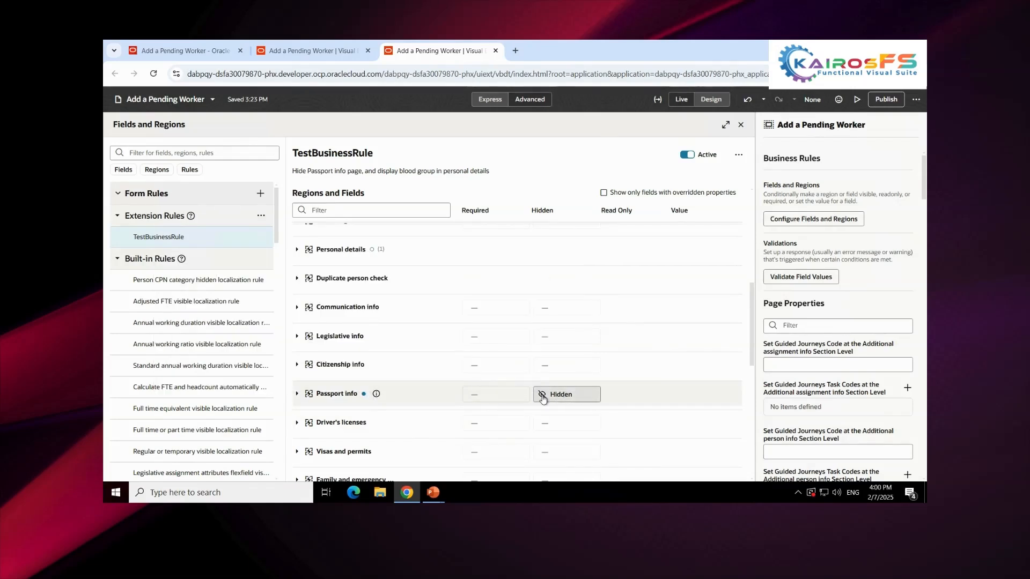
pyautogui.click(475, 396)
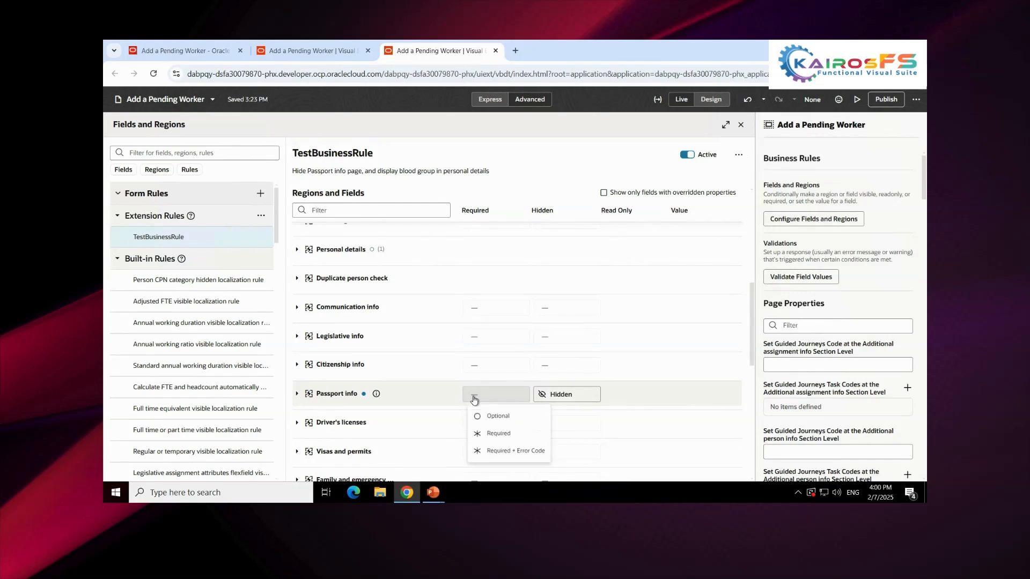
pyautogui.click(559, 396)
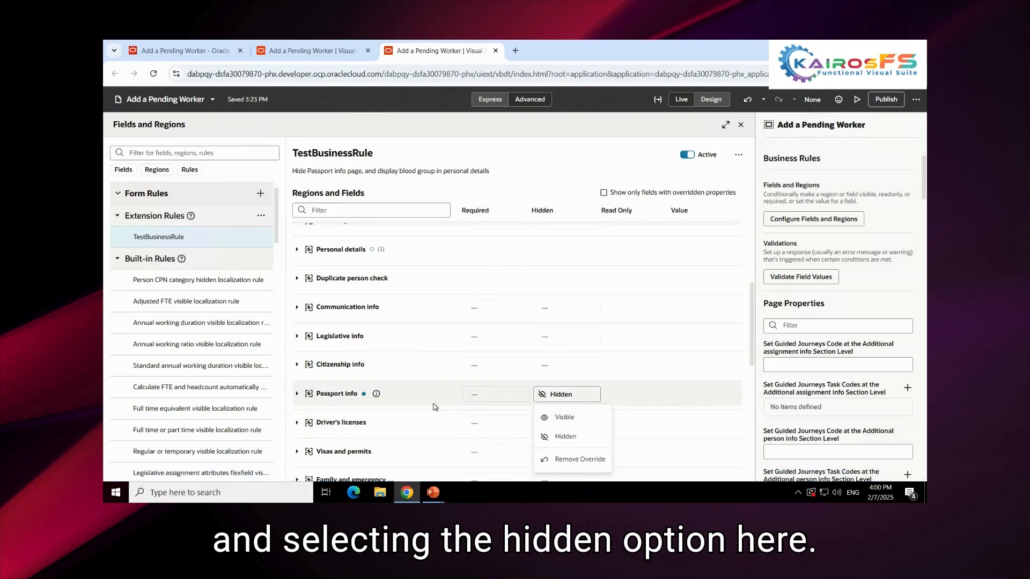
# Step: Examine the Blood Type field under Personal details, Biographical info, including its rule details and Hidden override options
pyautogui.scroll(10, 435, 407)
pyautogui.click(376, 258)
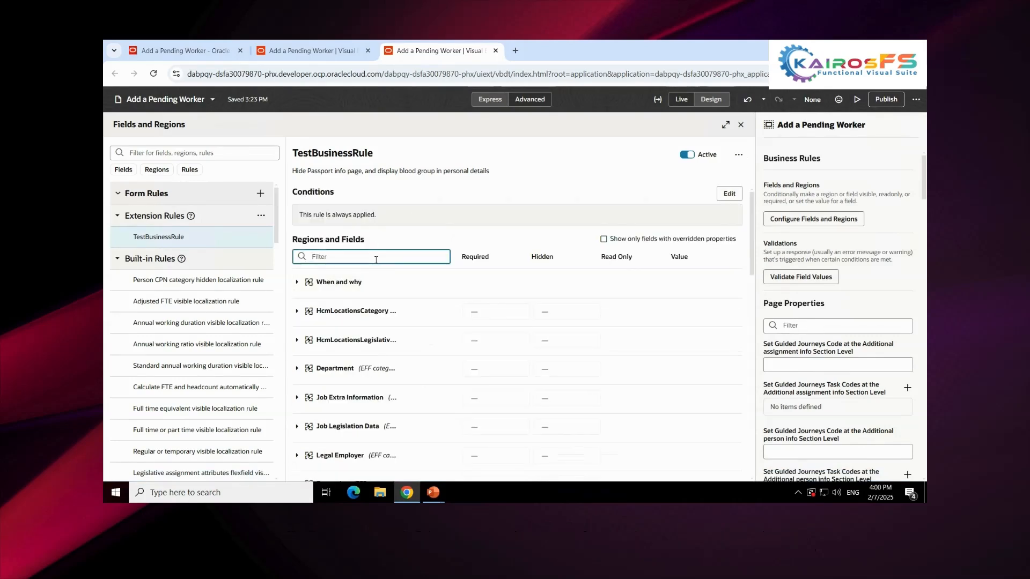
pyautogui.scroll(-5, 371, 429)
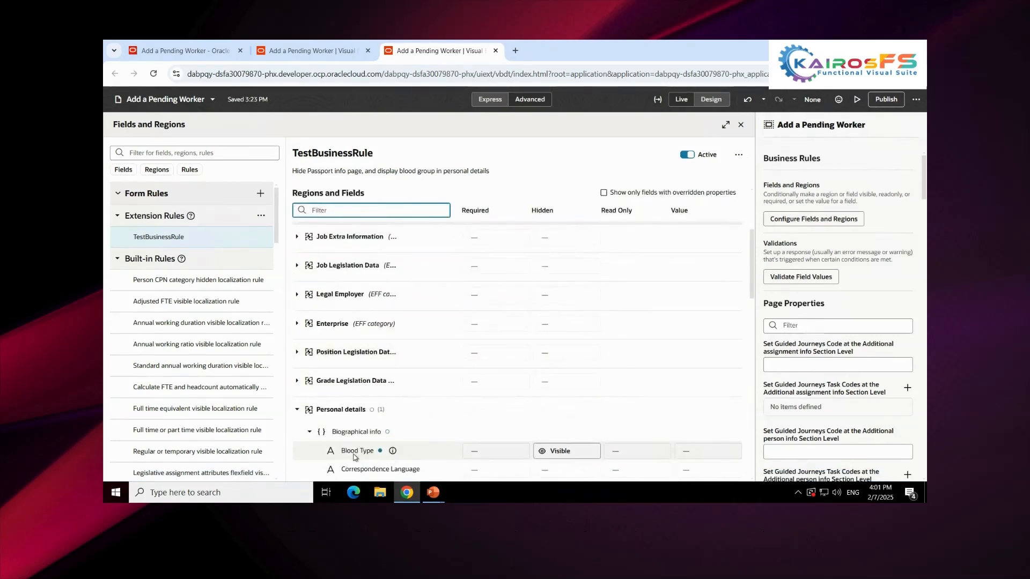
pyautogui.click(393, 451)
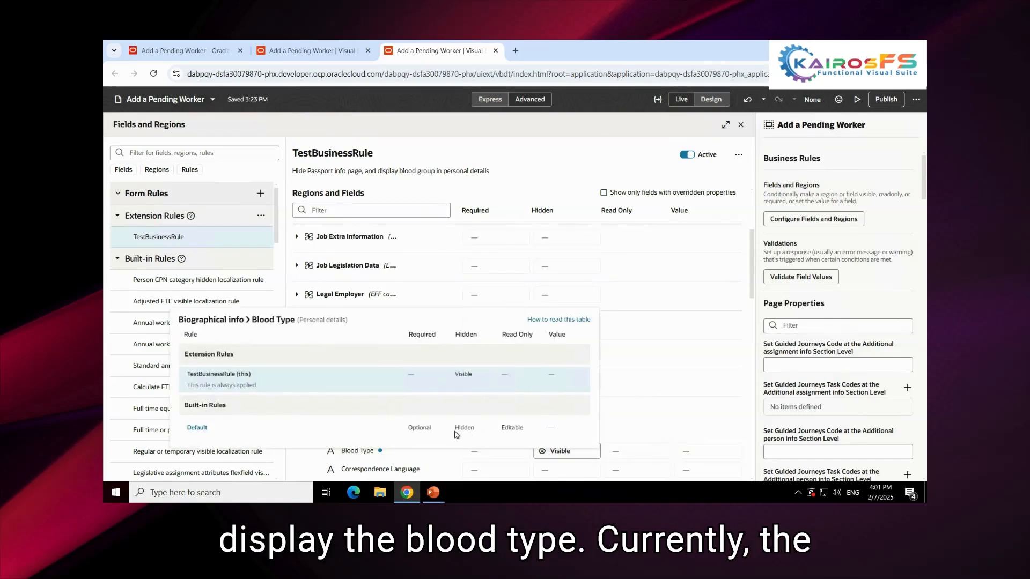
pyautogui.click(552, 455)
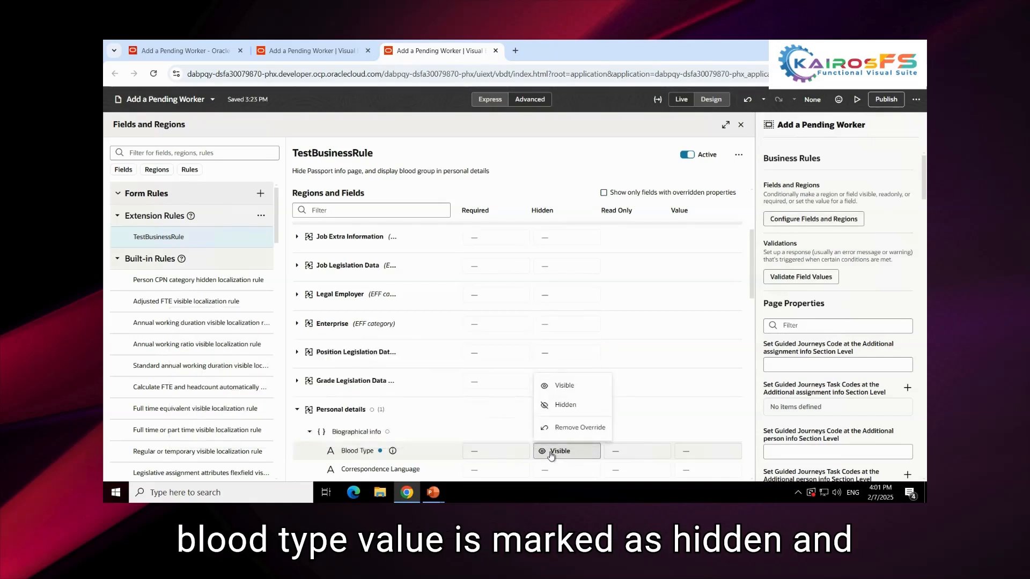
pyautogui.click(552, 455)
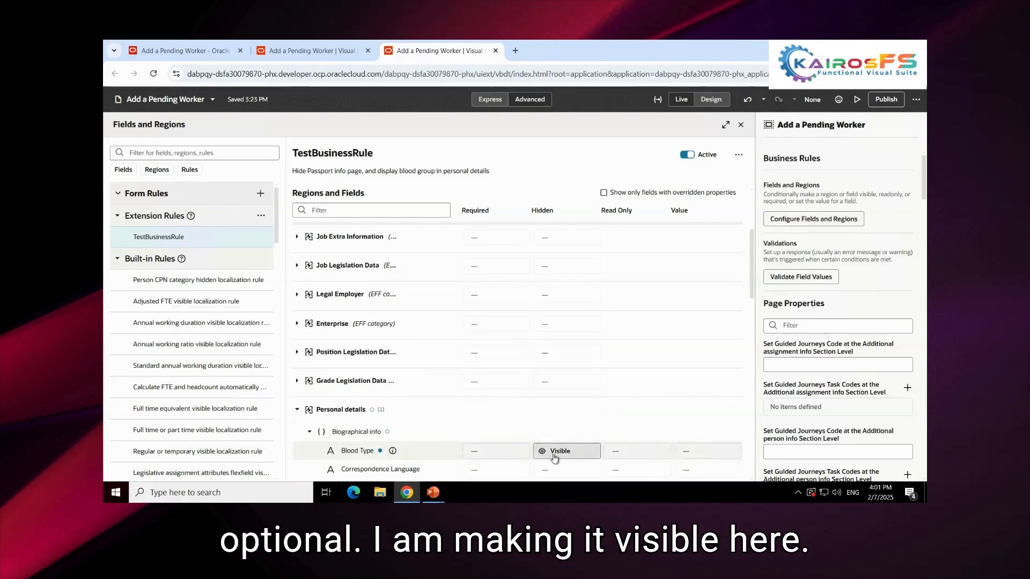
# Step: Preview the Add a Pending Worker page and check which sections the Info to include step offers
pyautogui.click(857, 101)
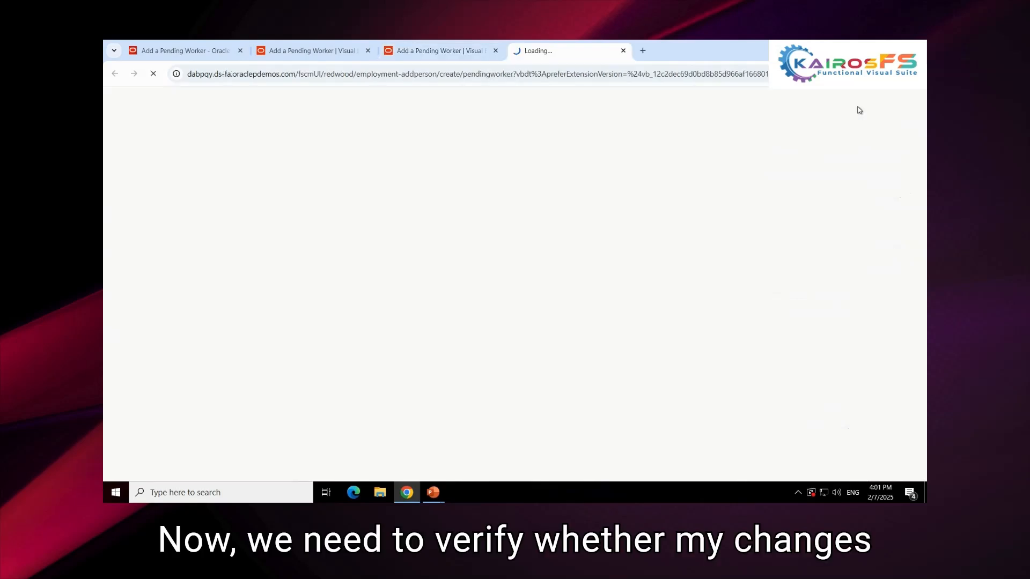
pyautogui.click(395, 48)
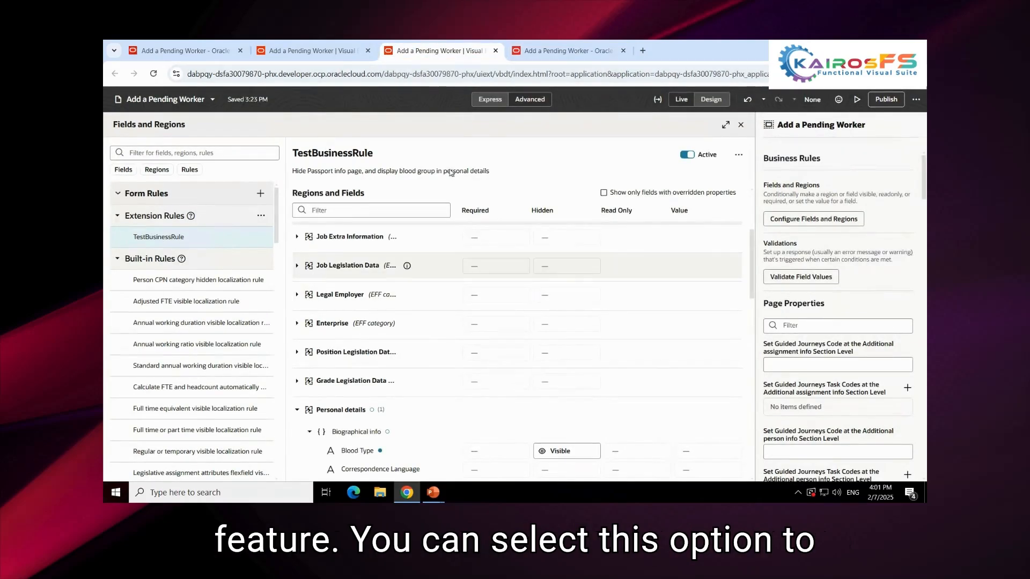
pyautogui.click(559, 54)
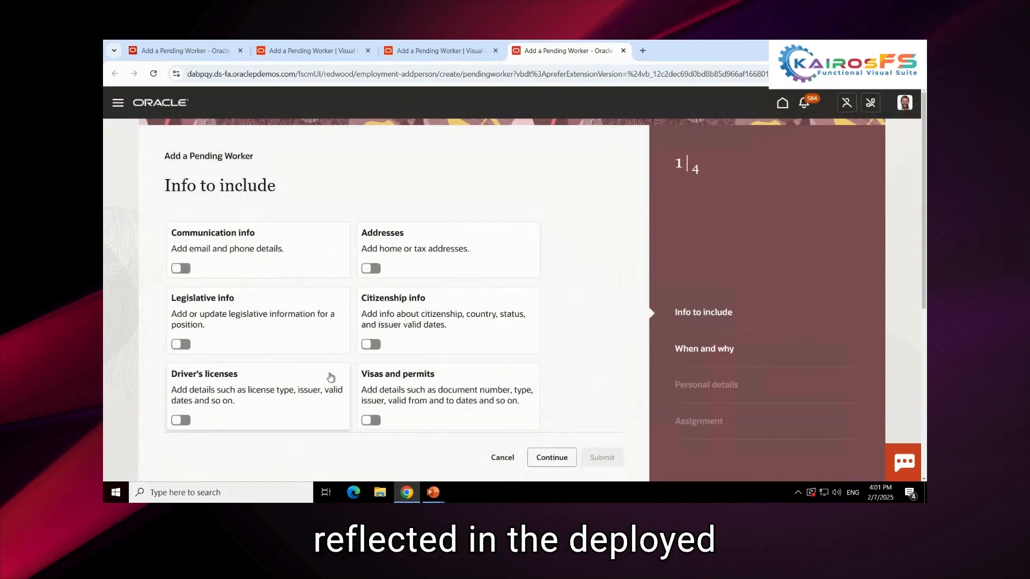
# Step: Continue to the When and why section and set the proposed start date to 2/7/25 and the worker type to Contingent worker
pyautogui.click(551, 459)
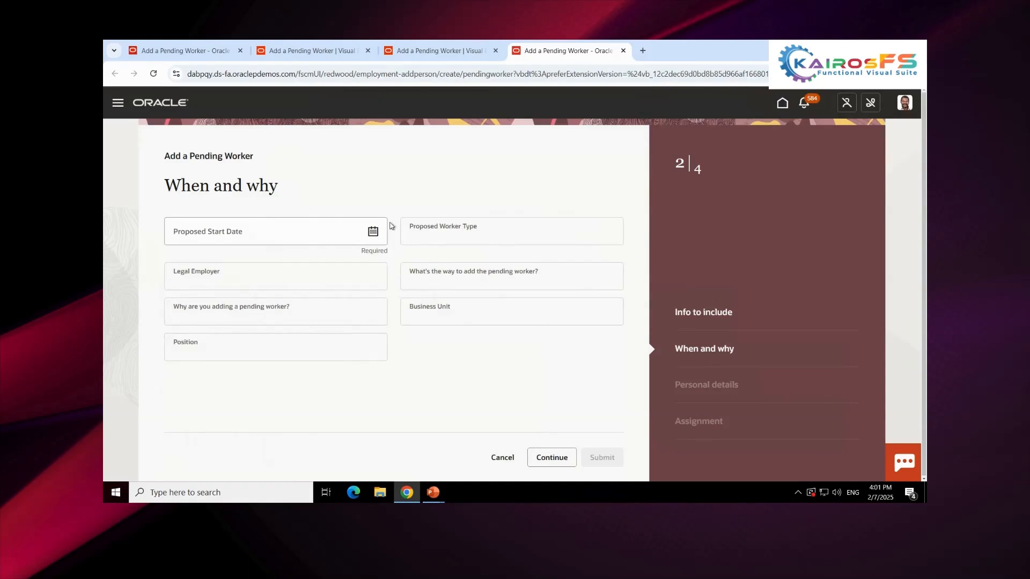
pyautogui.click(372, 232)
pyautogui.click(324, 329)
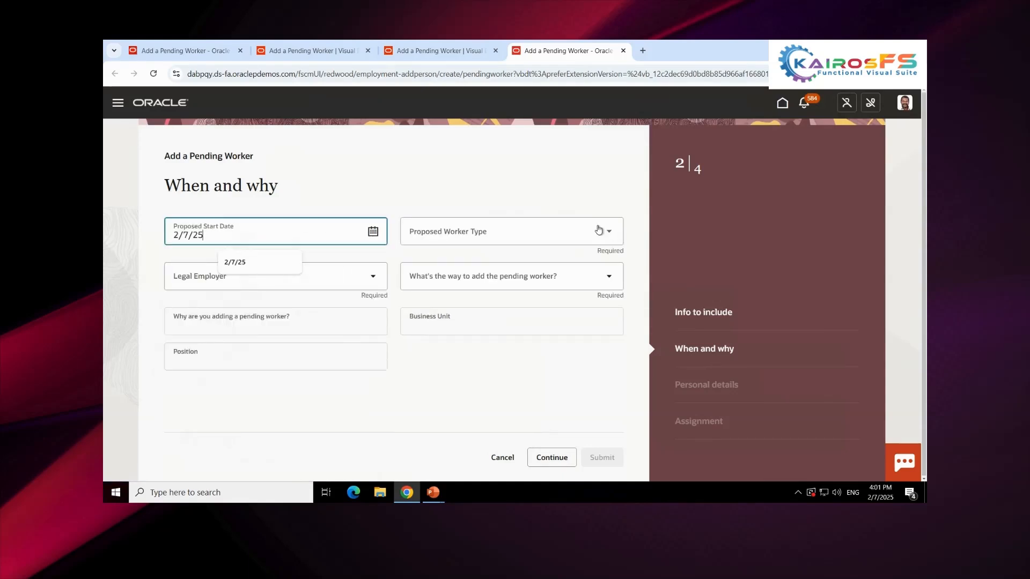
pyautogui.click(608, 239)
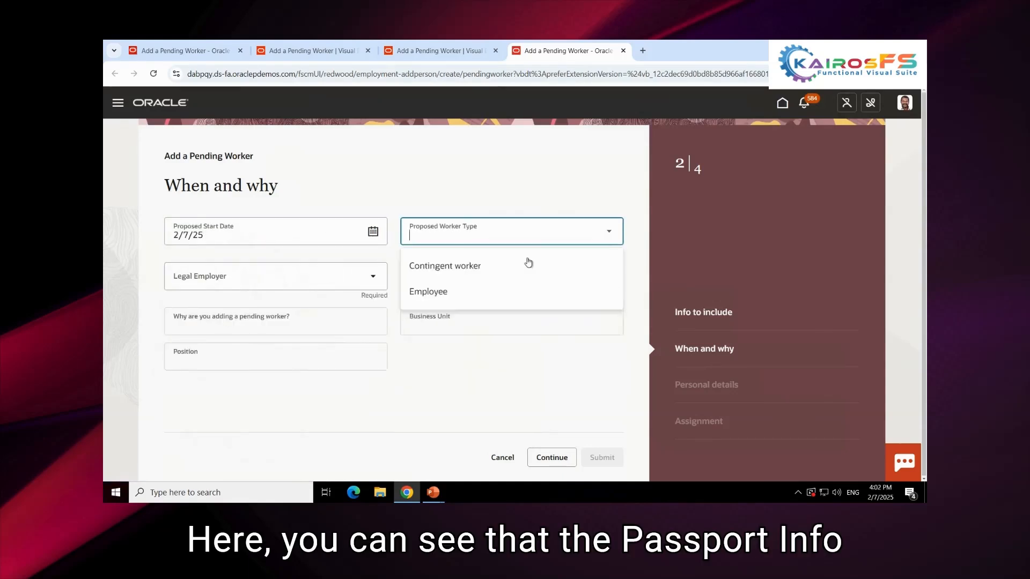
pyautogui.click(476, 265)
# Step: Search the legal employers for "US1 Legal" and choose US1 Legal Entity
pyautogui.click(374, 268)
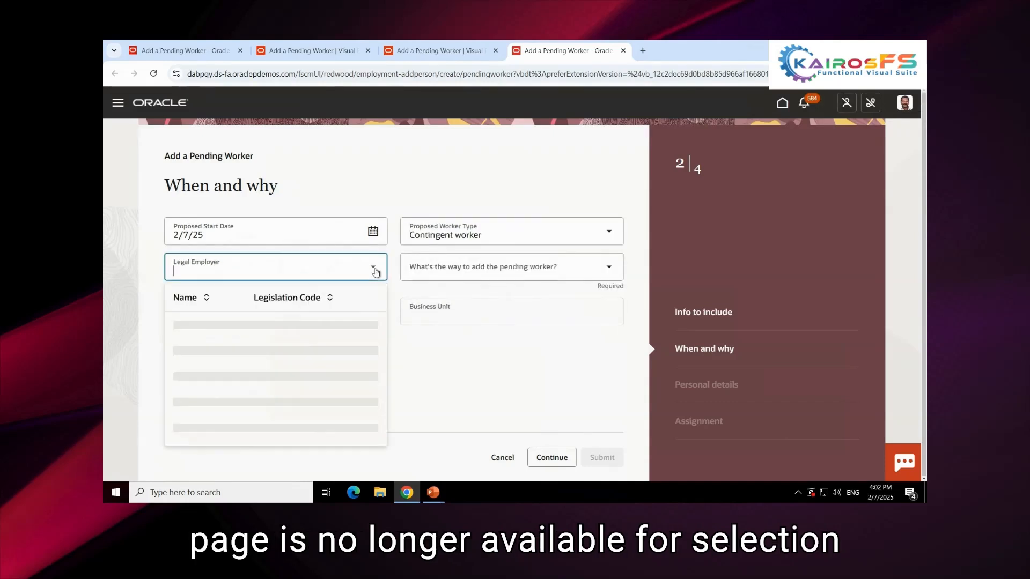
pyautogui.write('US1')
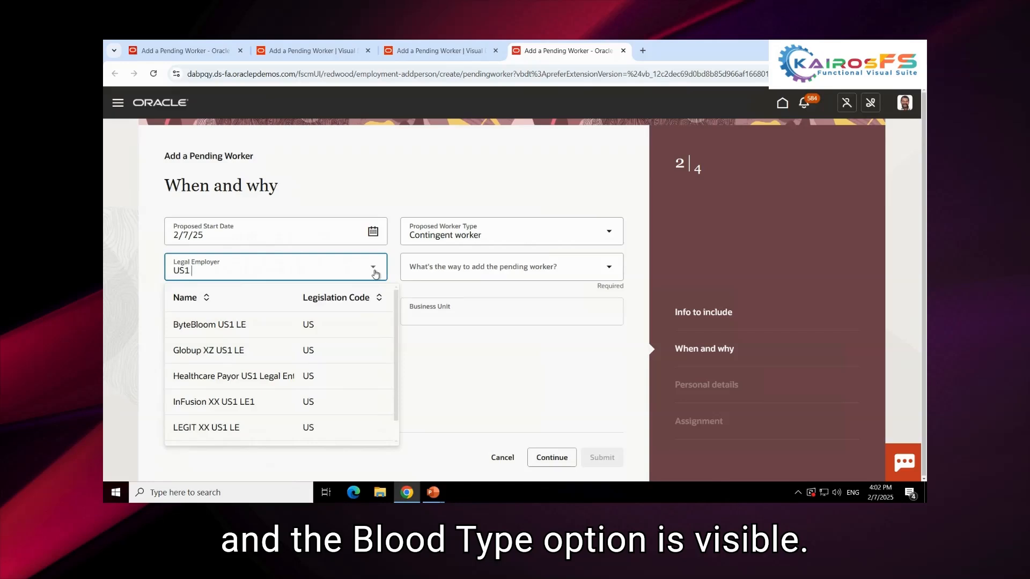
pyautogui.write(' Legal')
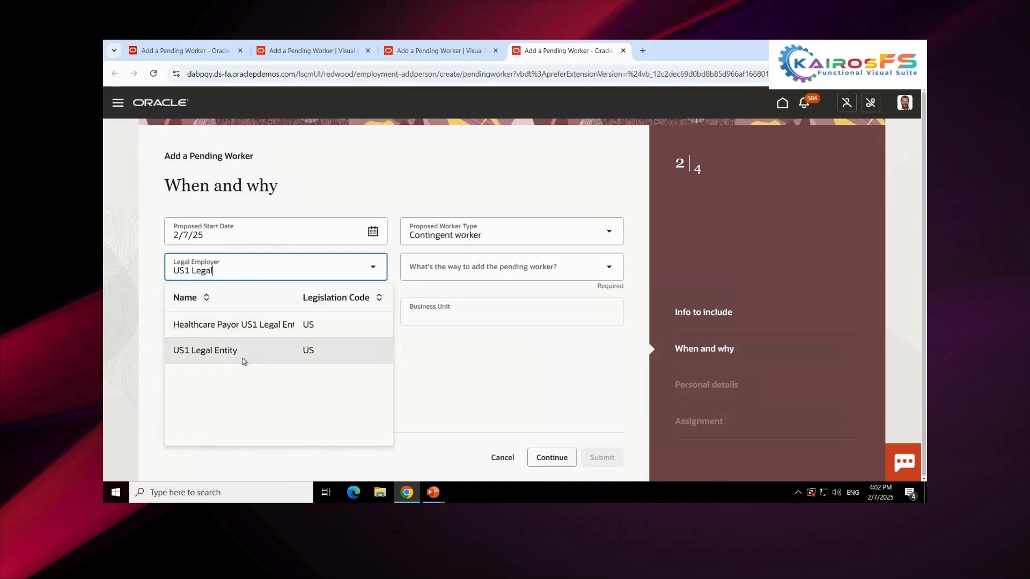
pyautogui.click(243, 354)
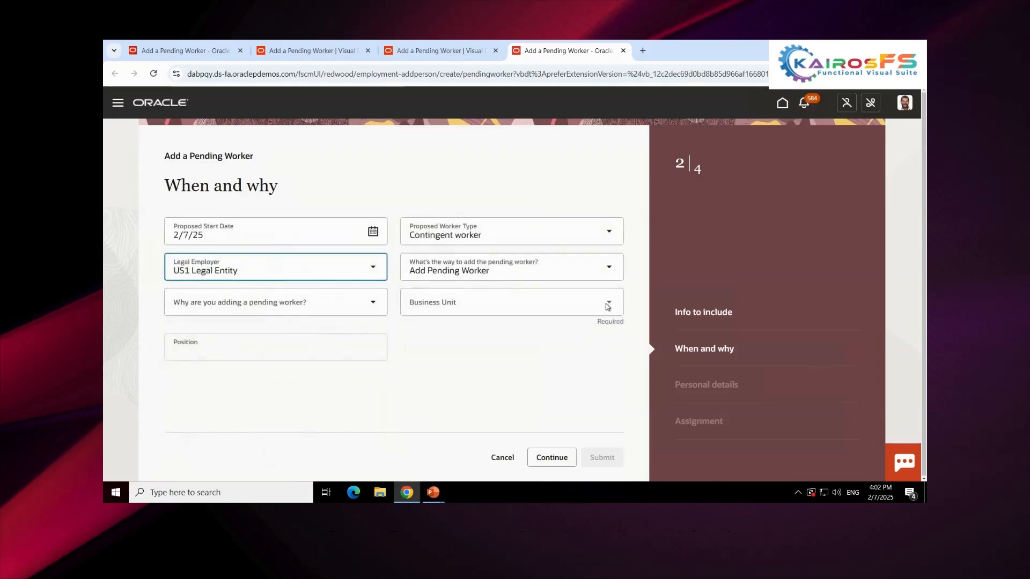
# Step: Search the business units for "US1" and choose US1 Business Unit
pyautogui.click(607, 306)
pyautogui.write('USI')
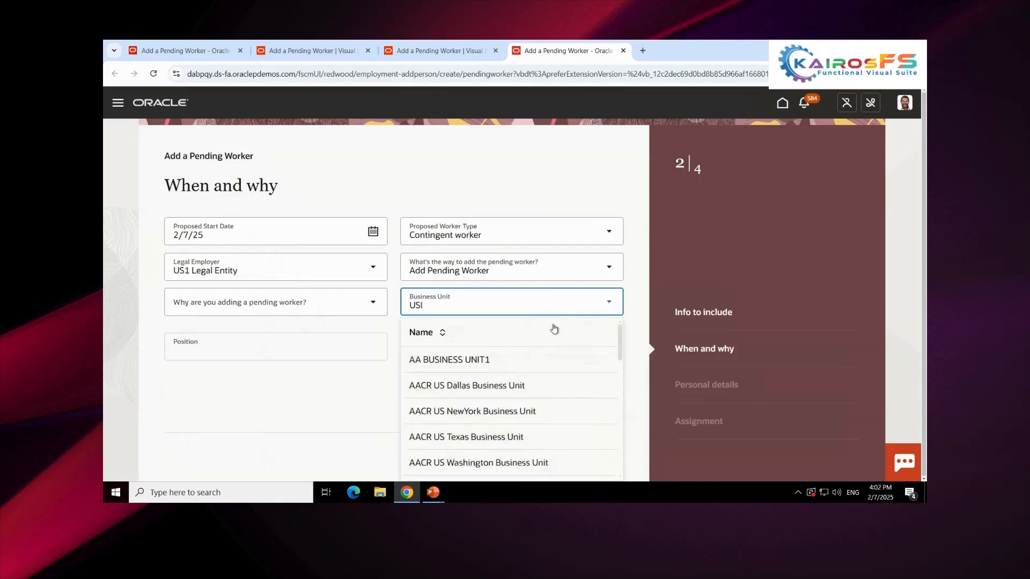
pyautogui.write(' bus')
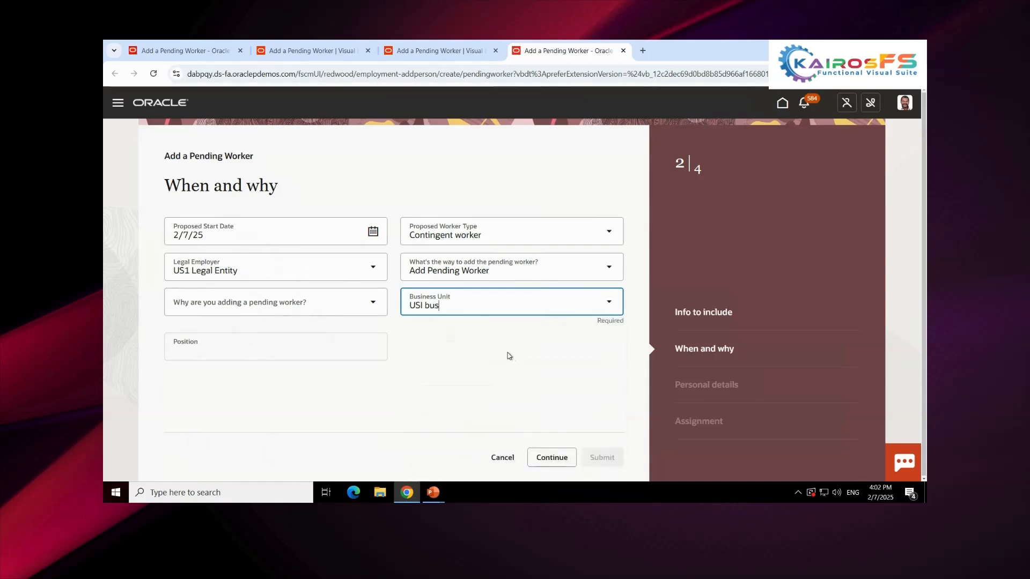
pyautogui.press('BackSpace')
pyautogui.press('BackSpace')
pyautogui.press('BackSpace')
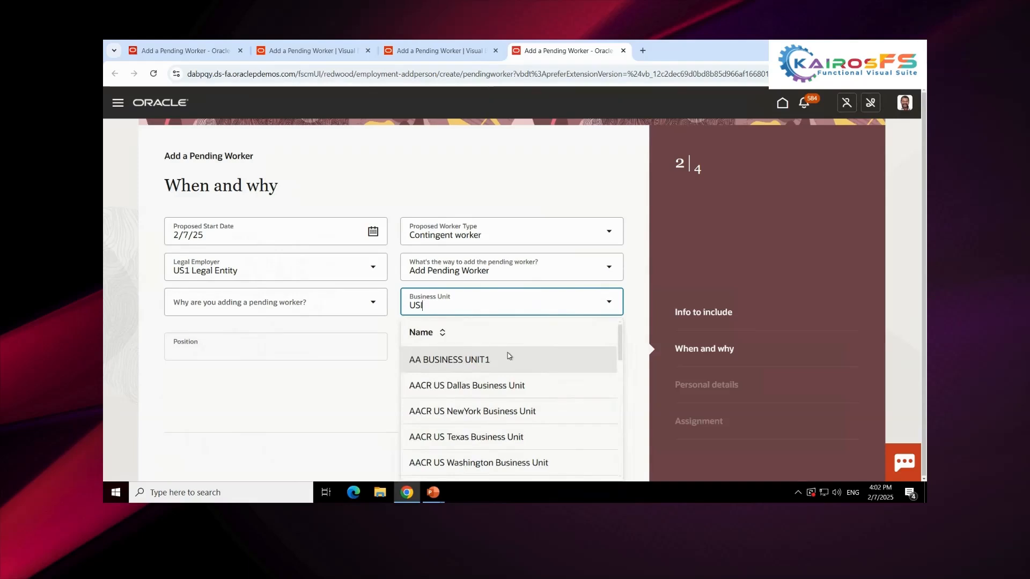
pyautogui.press('BackSpace')
pyautogui.write('1')
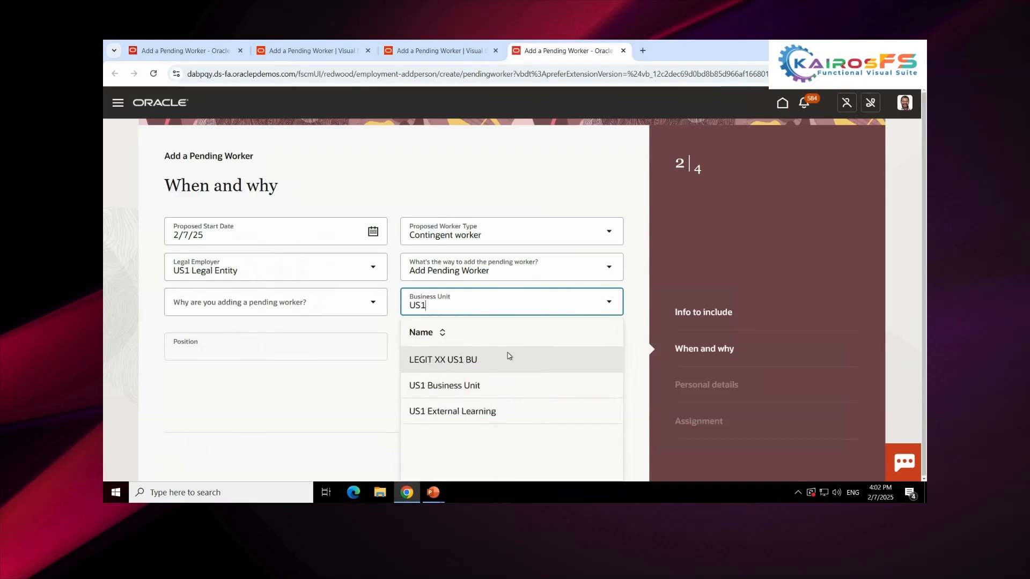
pyautogui.click(483, 396)
# Step: Continue to the Personal details section and check whether the Blood Type field is offered
pyautogui.click(559, 458)
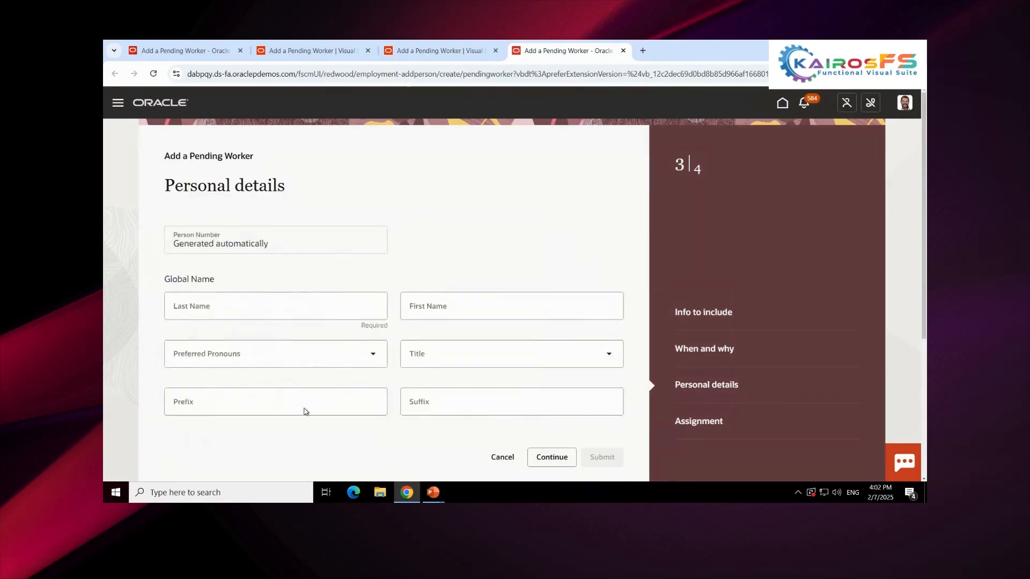
pyautogui.scroll(-3, 309, 410)
pyautogui.scroll(-3, 322, 382)
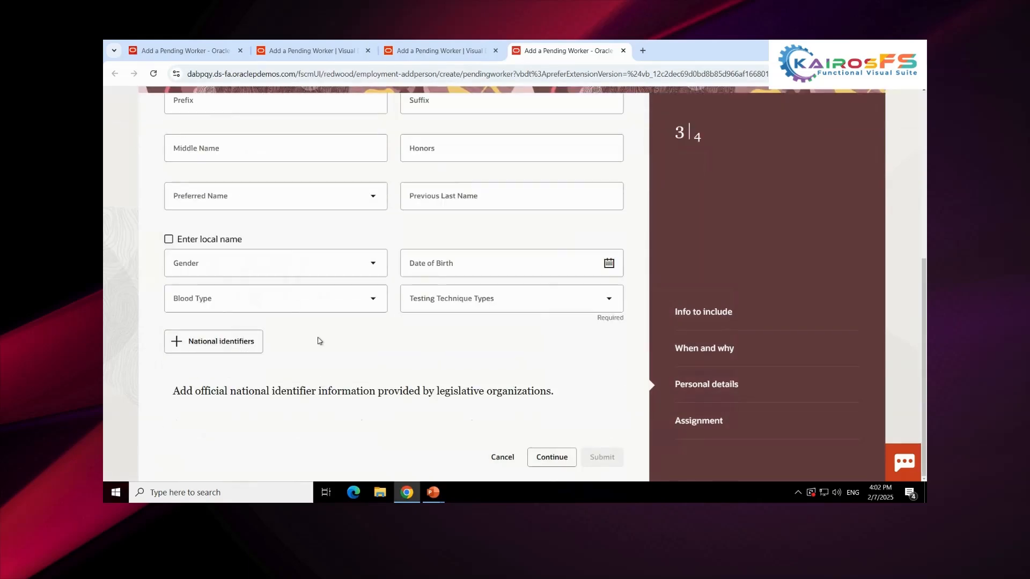